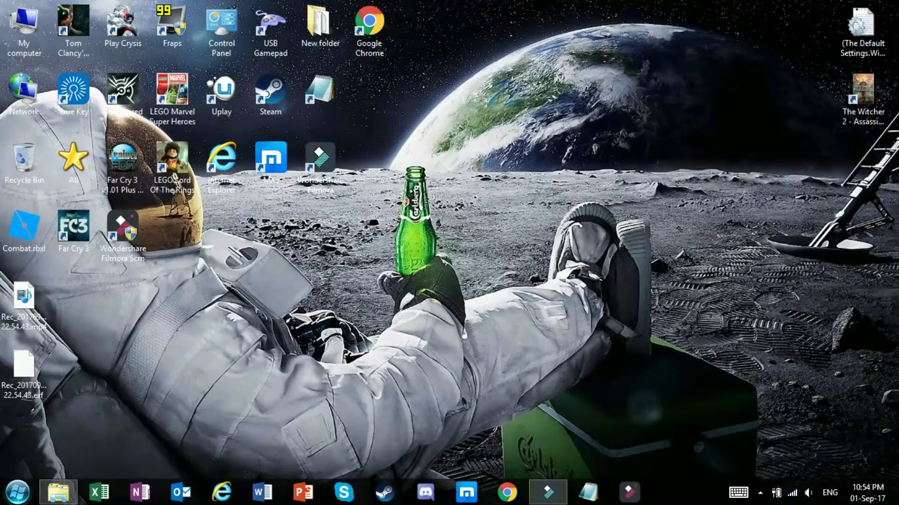
# Select the Default Settings User.ini file next to The Witcher 2 desktop shortcut
pyautogui.click(863, 92)
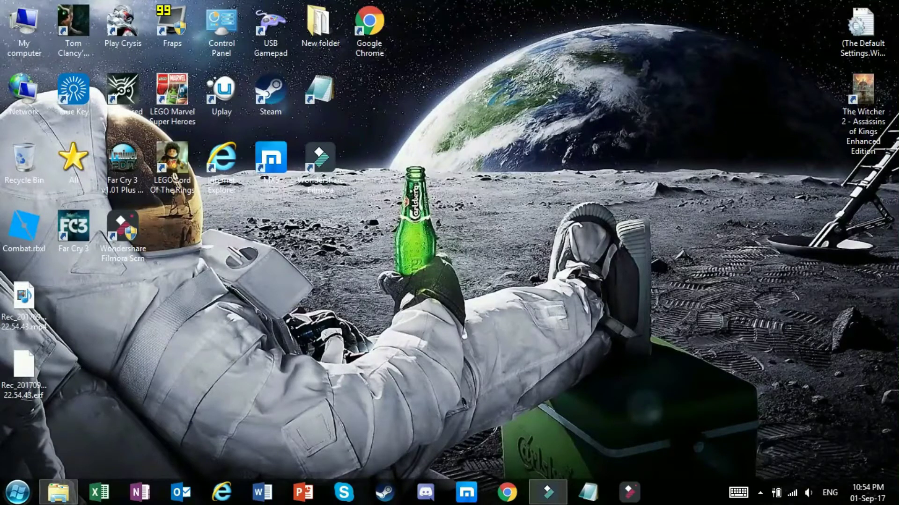
pyautogui.moveTo(875, 68); pyautogui.dragTo(865, 28)
pyautogui.press('Down')
pyautogui.press('Up')
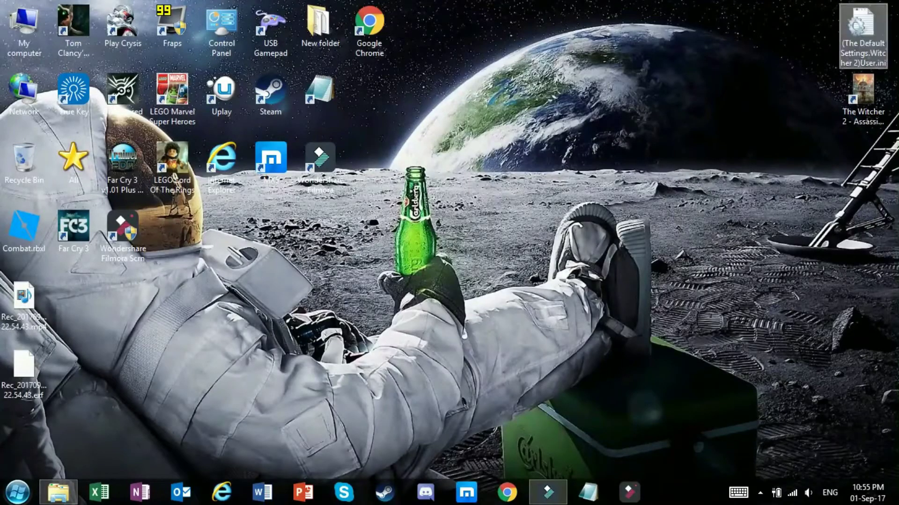
# Open the Default Settings User.ini in Notepad and scroll through its key bindings
pyautogui.rightClick(861, 21)
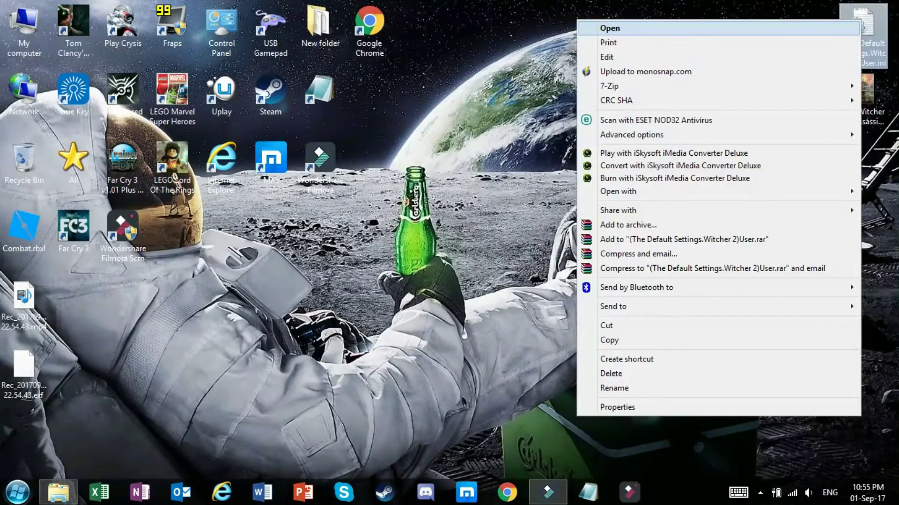
pyautogui.press('Return')
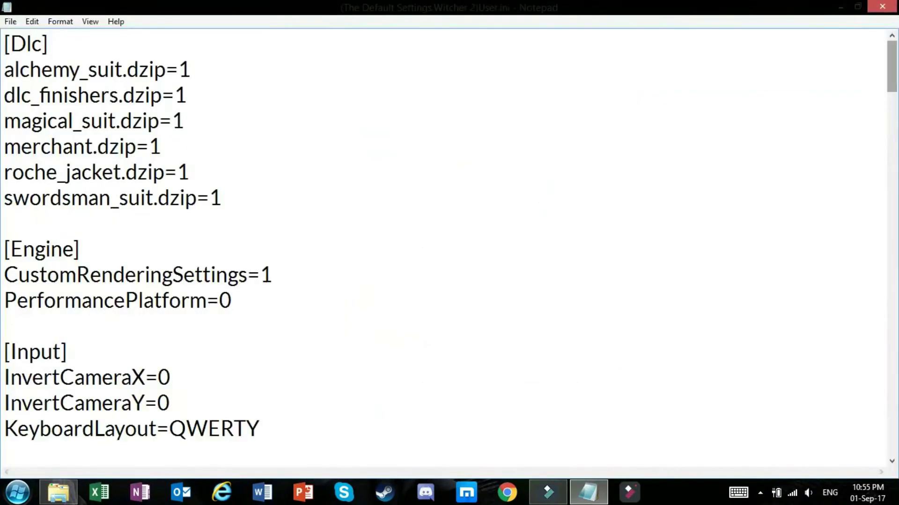
pyautogui.scroll(-4, 444, 243)
pyautogui.scroll(-9, 445, 244)
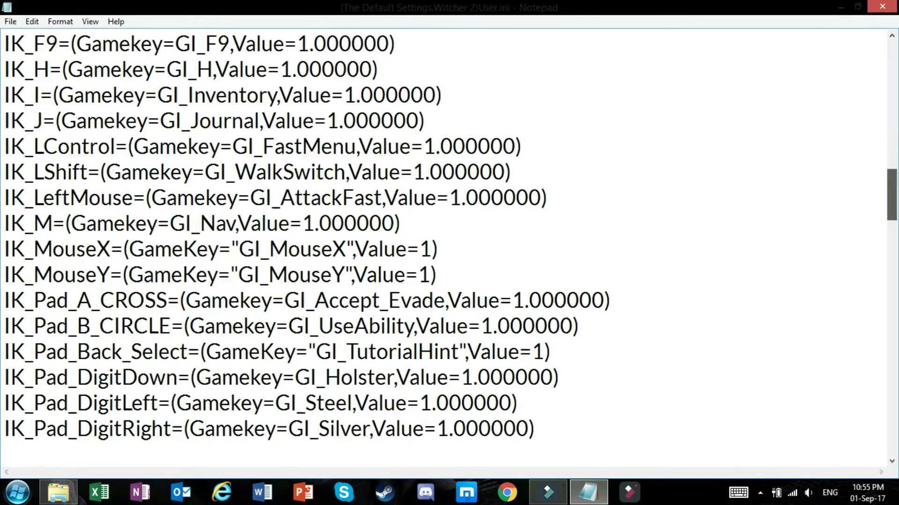
pyautogui.scroll(-2, 445, 243)
pyautogui.scroll(-4, 445, 243)
pyautogui.scroll(-4, 444, 244)
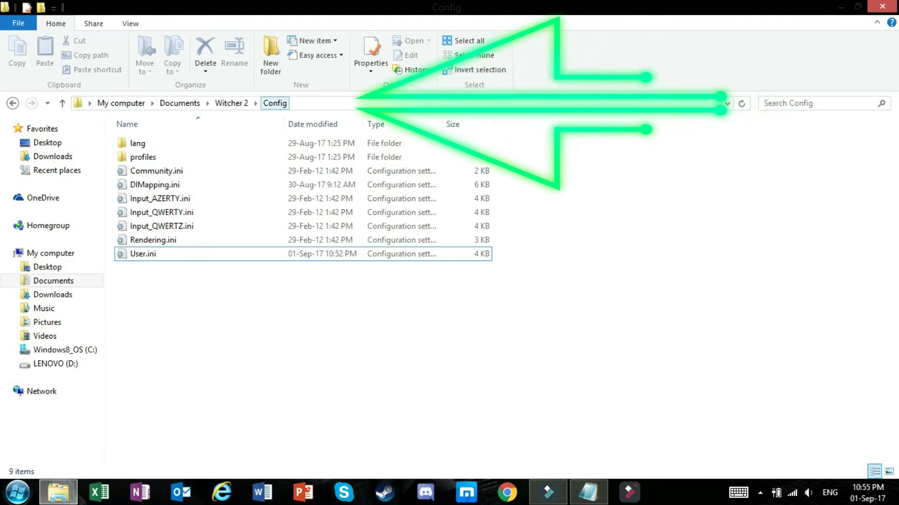
# Open the game's Config User.ini in a maximized Notepad window
pyautogui.click(143, 253)
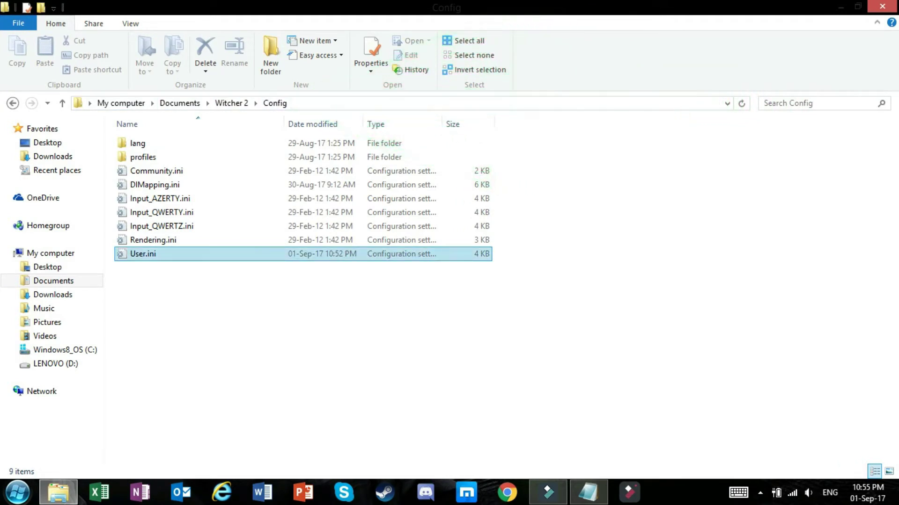
pyautogui.hotkey('shift', 'F10')
pyautogui.press('Return')
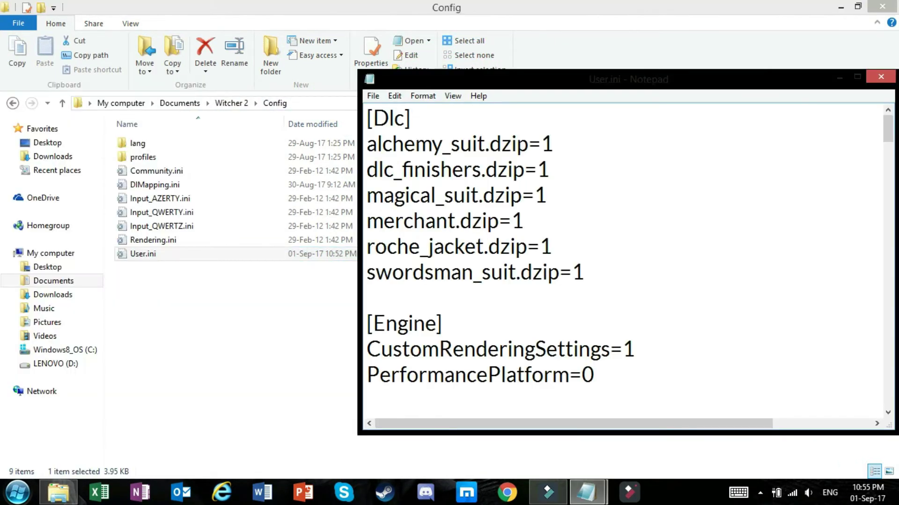
pyautogui.press('super+Up')
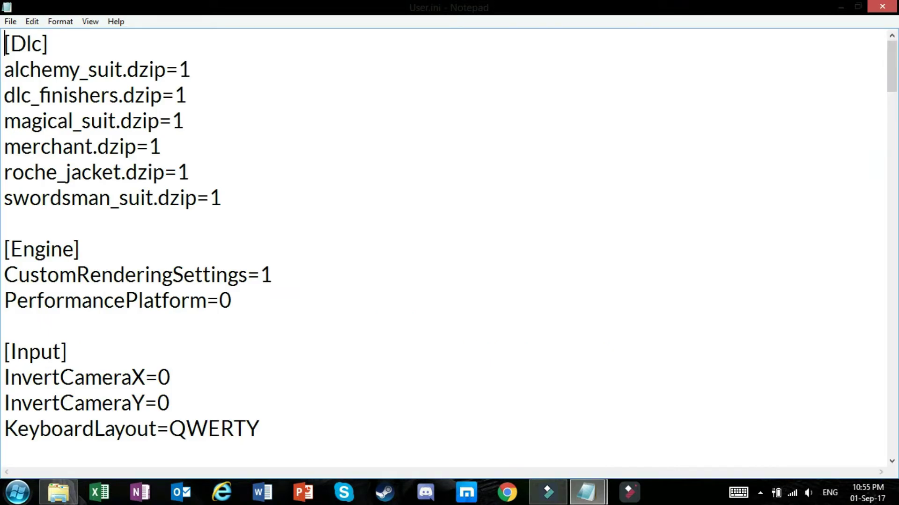
pyautogui.moveTo(892, 67); pyautogui.dragTo(892, 405)
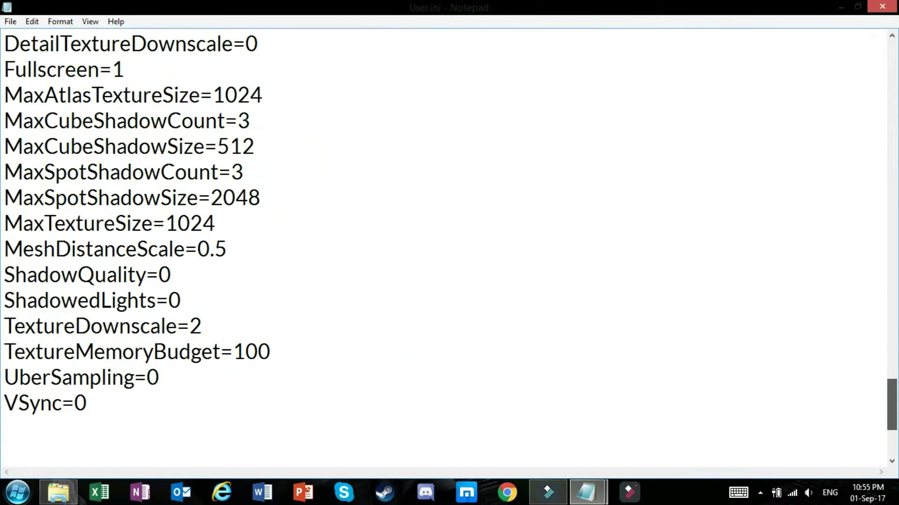
# Highlight the MaxCubeShadowCount, shadow and texture size lines, then minimize Notepad
pyautogui.moveTo(4, 121); pyautogui.dragTo(219, 121)
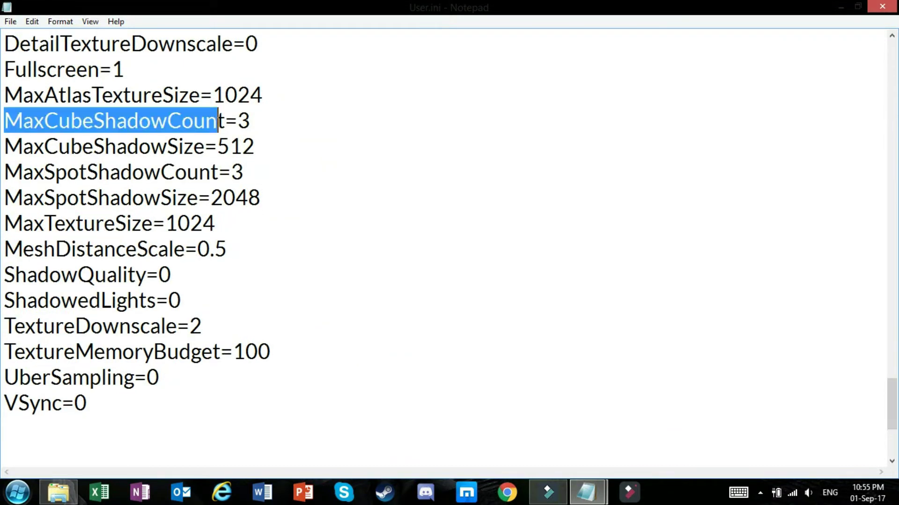
pyautogui.click(264, 95)
pyautogui.moveTo(3, 120)
pyautogui.mouseDown()
pyautogui.moveTo(166, 249)
pyautogui.moveTo(215, 223)
pyautogui.mouseUp()
pyautogui.click(252, 121)
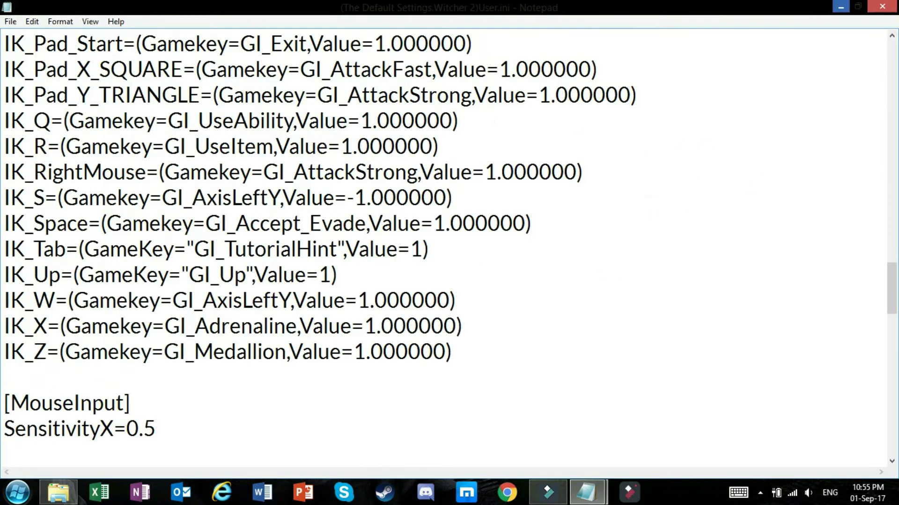
pyautogui.scroll(-10, 445, 243)
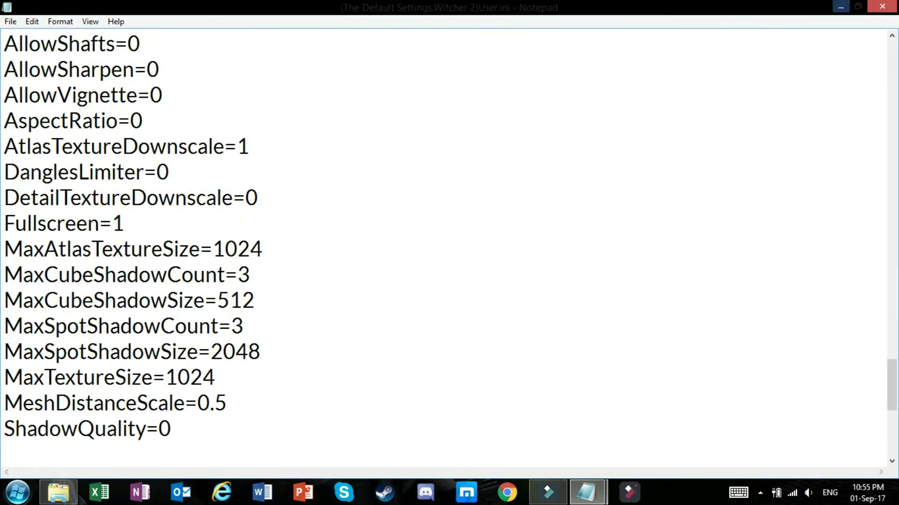
pyautogui.click(841, 6)
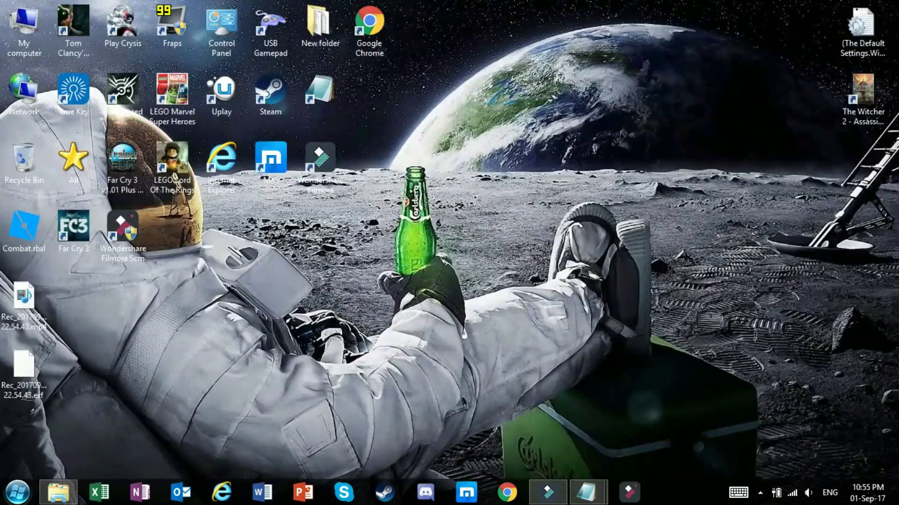
# Run The Witcher 2 launcher from its desktop shortcut and approve the permission prompt
pyautogui.rightClick(887, 72)
pyautogui.click(702, 90)
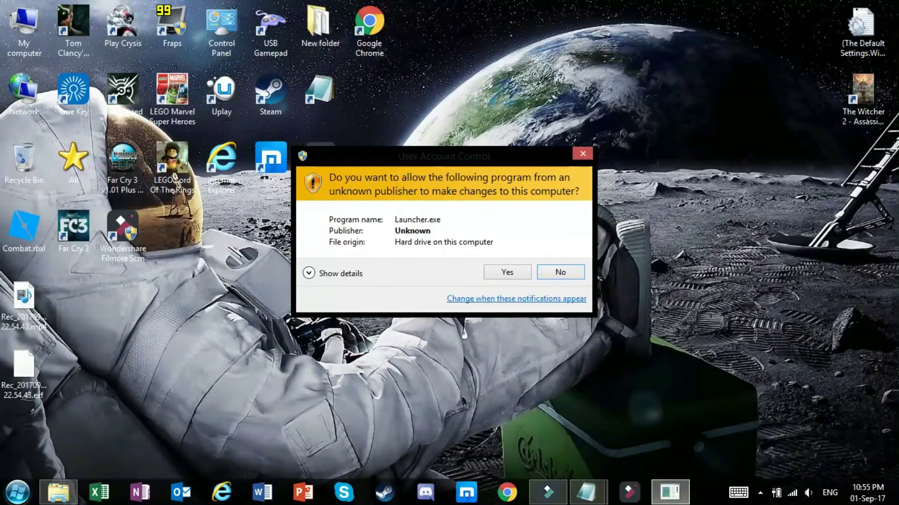
pyautogui.hotkey('alt', 'y')
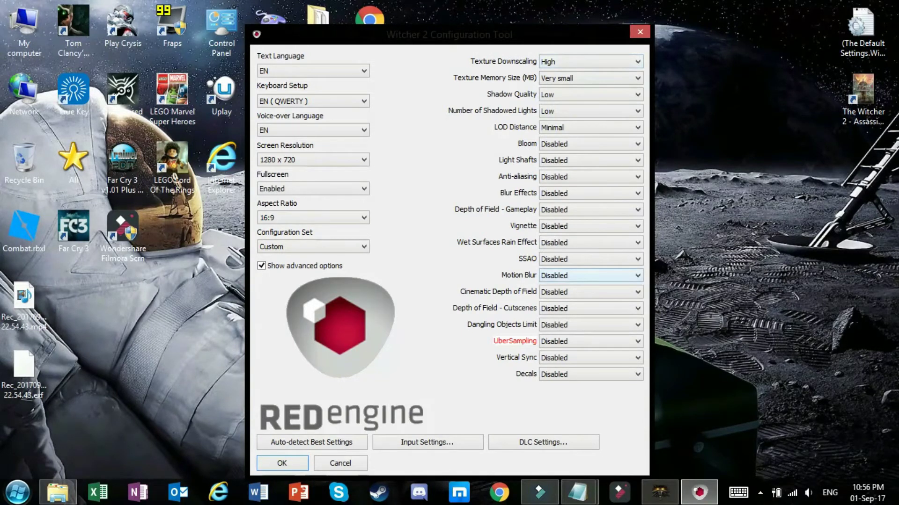
pyautogui.click(507, 424)
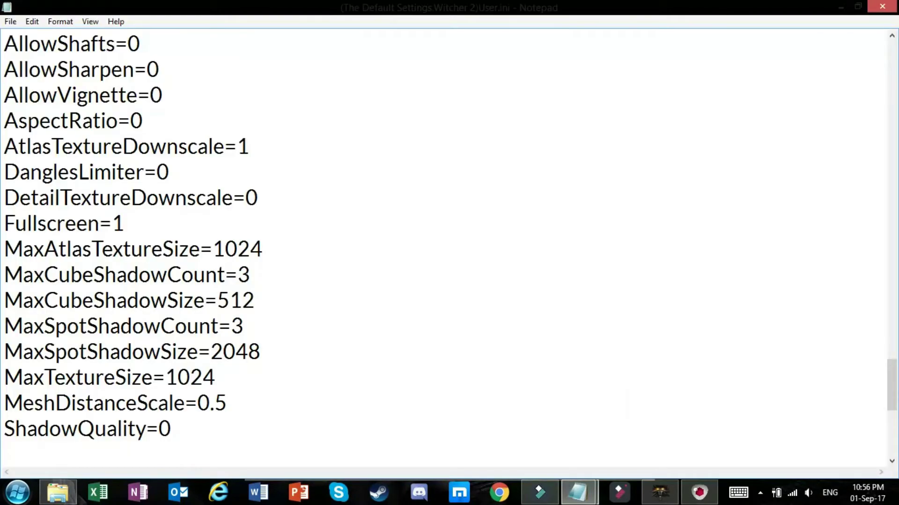
pyautogui.scroll(-4, 445, 248)
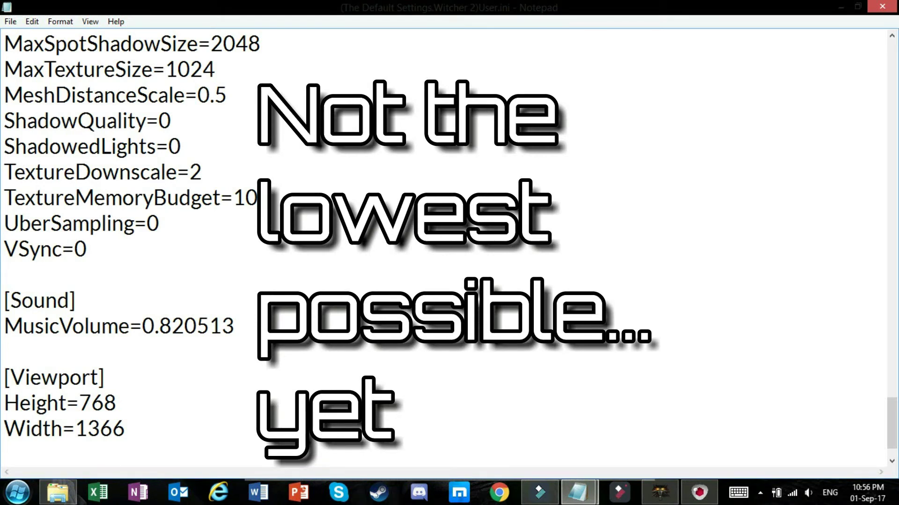
pyautogui.scroll(-1, 266, 90)
pyautogui.scroll(4, 267, 90)
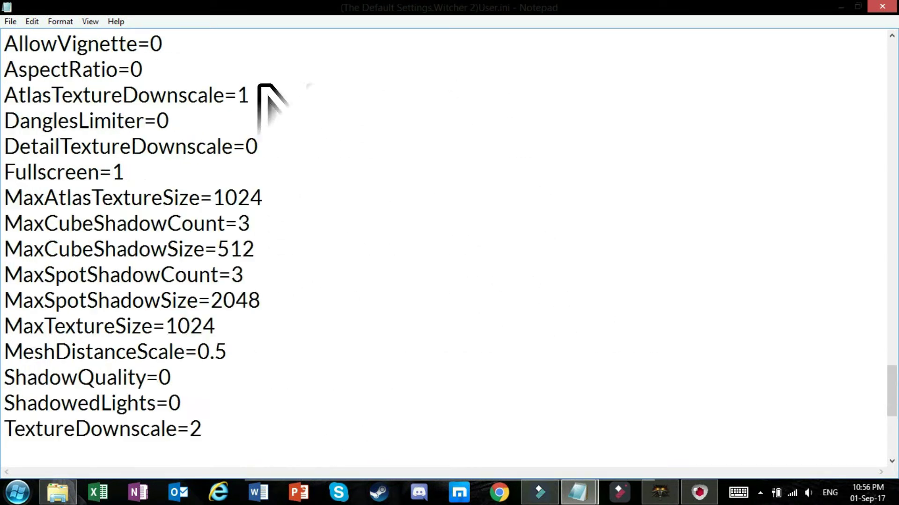
pyautogui.scroll(-1, 445, 248)
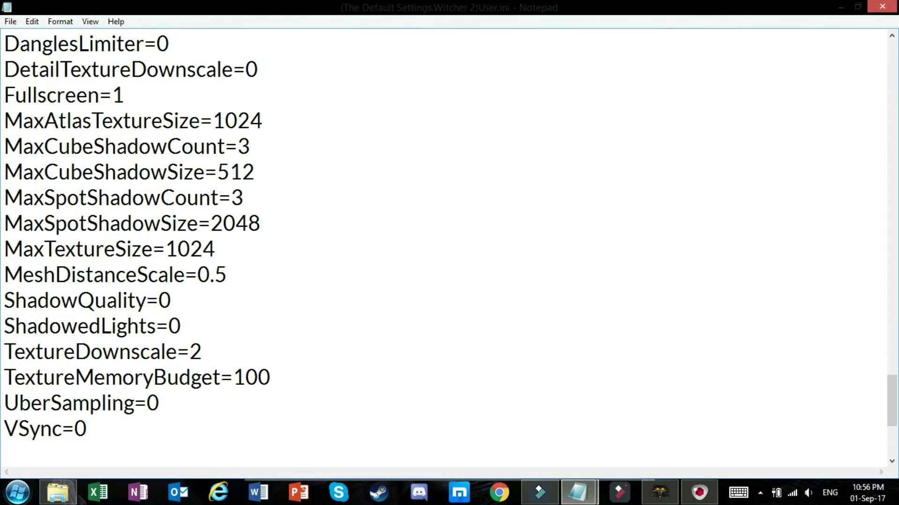
pyautogui.scroll(1, 444, 248)
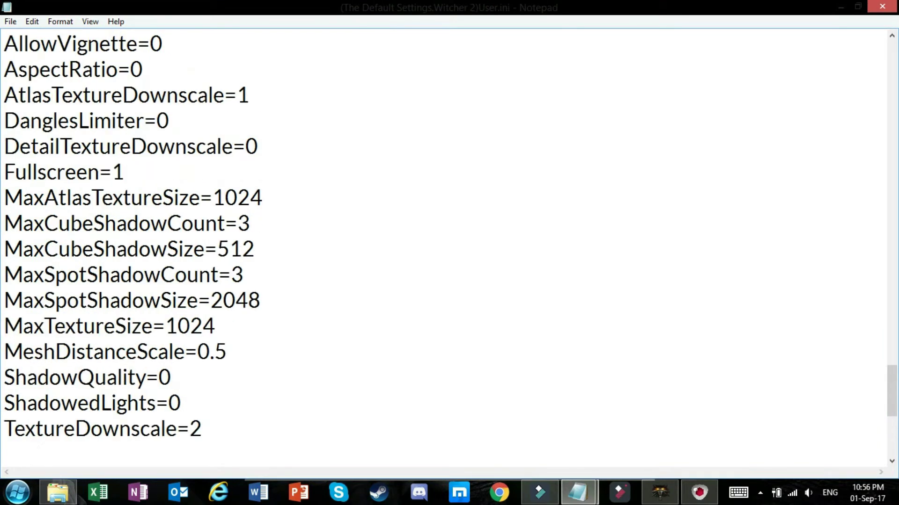
pyautogui.scroll(-1, 445, 248)
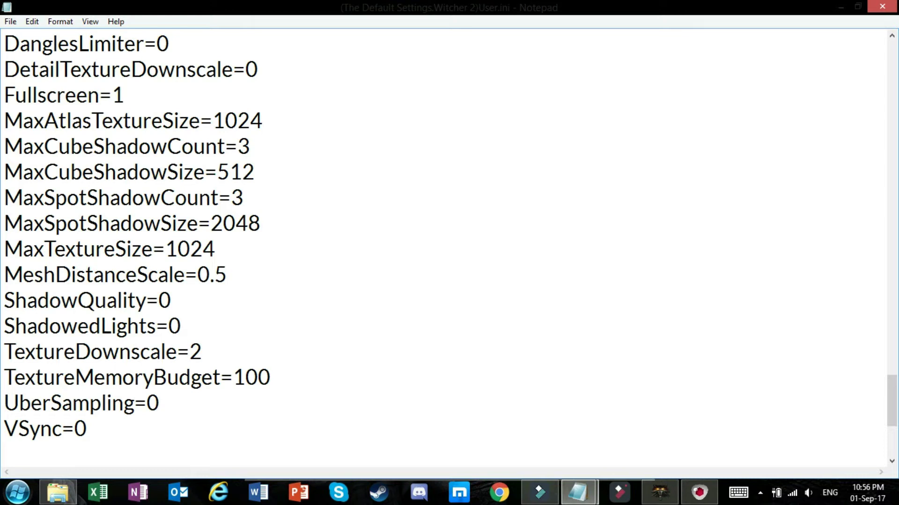
pyautogui.moveTo(263, 121)
pyautogui.mouseDown()
pyautogui.moveTo(213, 120)
pyautogui.moveTo(203, 146)
pyautogui.mouseUp()
# Set MaxAtlasTextureSize to 16 and MaxCubeShadowCount to 1
pyautogui.click(255, 172)
pyautogui.press('Up')
pyautogui.press('Up')
pyautogui.hotkey('shift', 'Left')
pyautogui.hotkey('shift', 'Left')
pyautogui.hotkey('shift', 'Left')
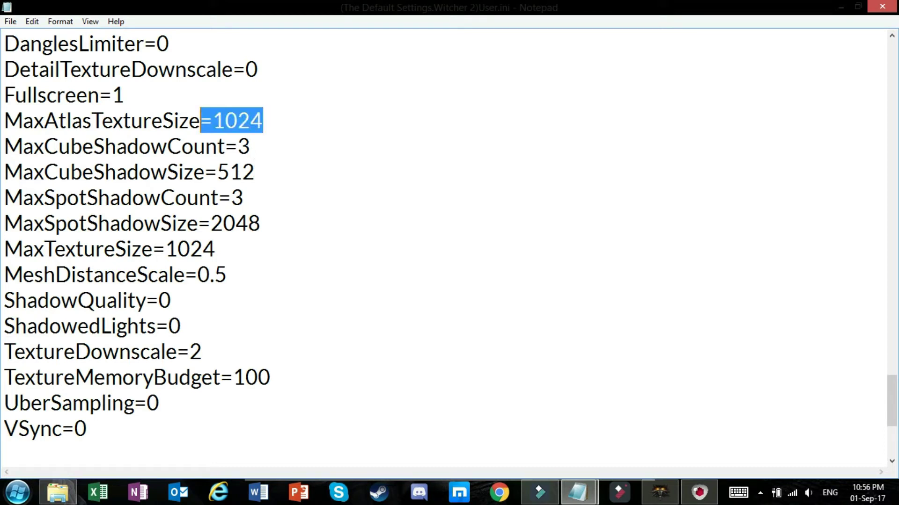
pyautogui.hotkey('shift', 'Right')
pyautogui.hotkey('shift', 'Right')
pyautogui.hotkey('shift', 'Right')
pyautogui.hotkey('shift', 'Left')
pyautogui.hotkey('shift', 'Left')
pyautogui.hotkey('shift', 'Left')
pyautogui.write('16')
pyautogui.press('Down')
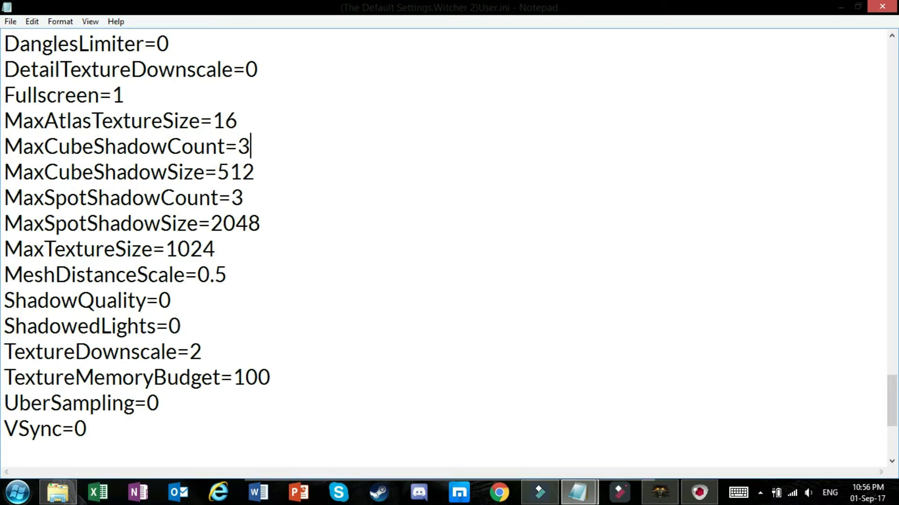
pyautogui.press('BackSpace')
pyautogui.write('1')
# Set MaxCubeShadowSize to 1, MaxSpotShadowCount to 1 and MaxSpotShadowSize to 16
pyautogui.press('Down')
pyautogui.hotkey('shift', 'Left')
pyautogui.hotkey('shift', 'Left')
pyautogui.hotkey('shift', 'Left')
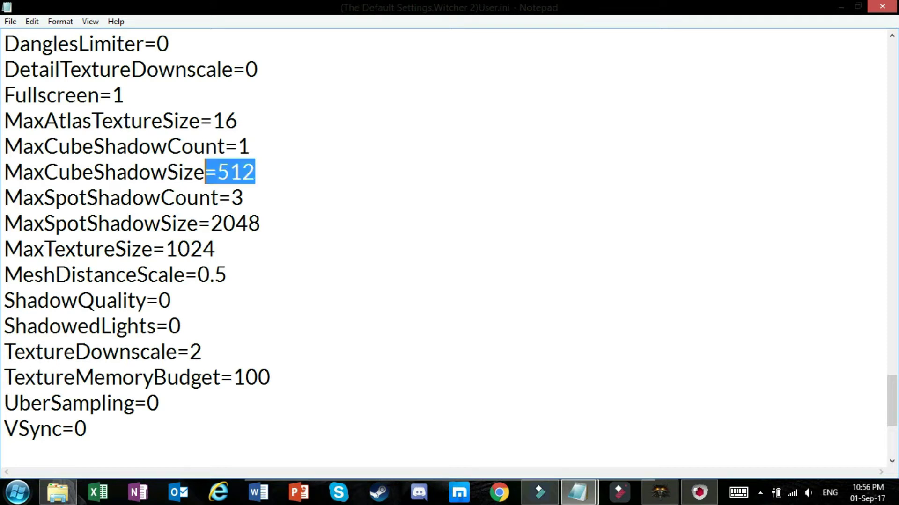
pyautogui.write('=1')
pyautogui.press('Down')
pyautogui.press('End')
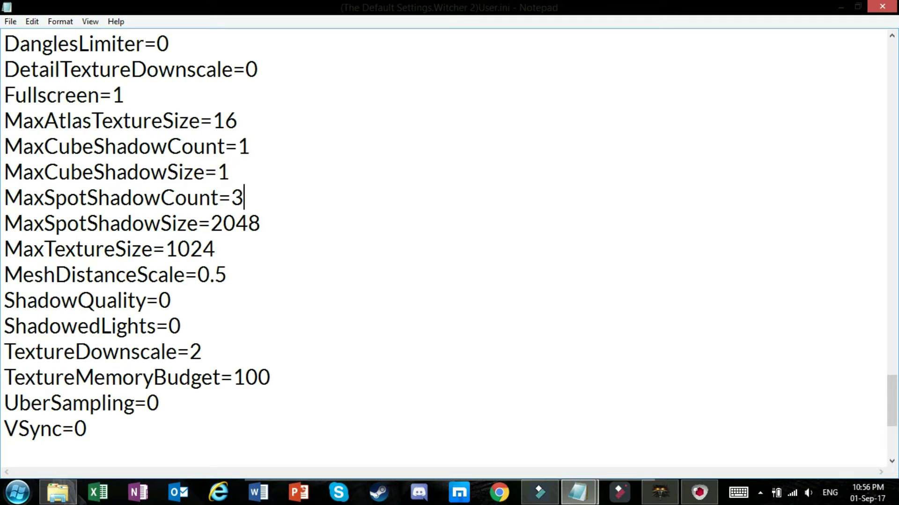
pyautogui.press('BackSpace')
pyautogui.write('1')
pyautogui.hotkey('shift', 'Left')
pyautogui.hotkey('shift', 'Left')
pyautogui.hotkey('shift', 'Left')
pyautogui.write('16')
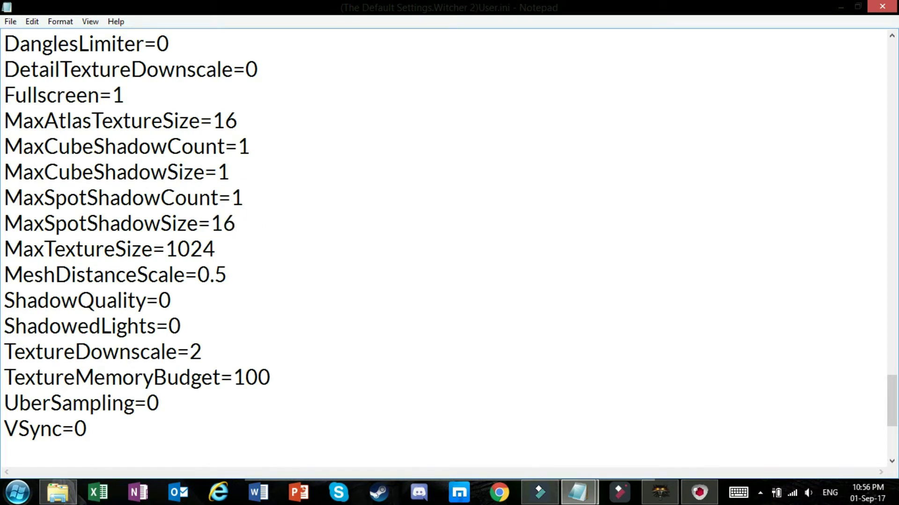
# Change the viewport Width to 1280 and Height to 720
pyautogui.moveTo(237, 223)
pyautogui.mouseDown()
pyautogui.moveTo(82, 146)
pyautogui.moveTo(206, 249)
pyautogui.mouseUp()
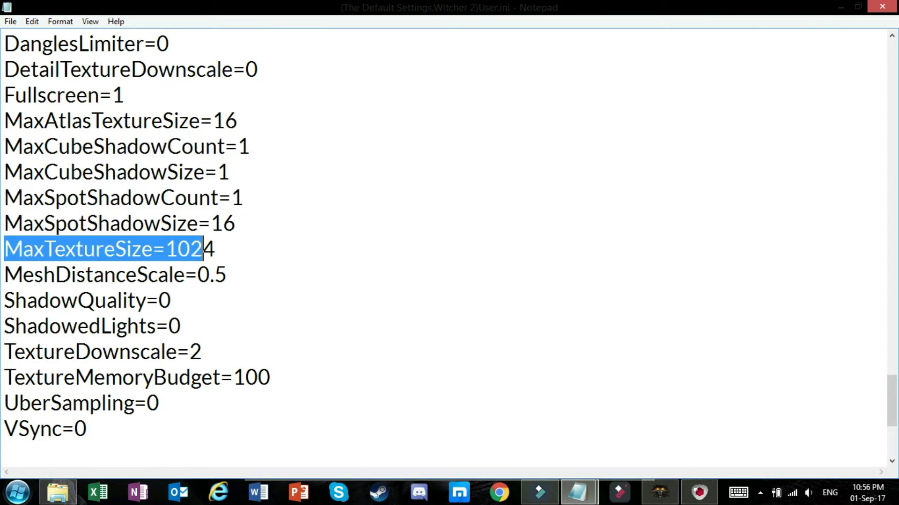
pyautogui.scroll(-3, 206, 249)
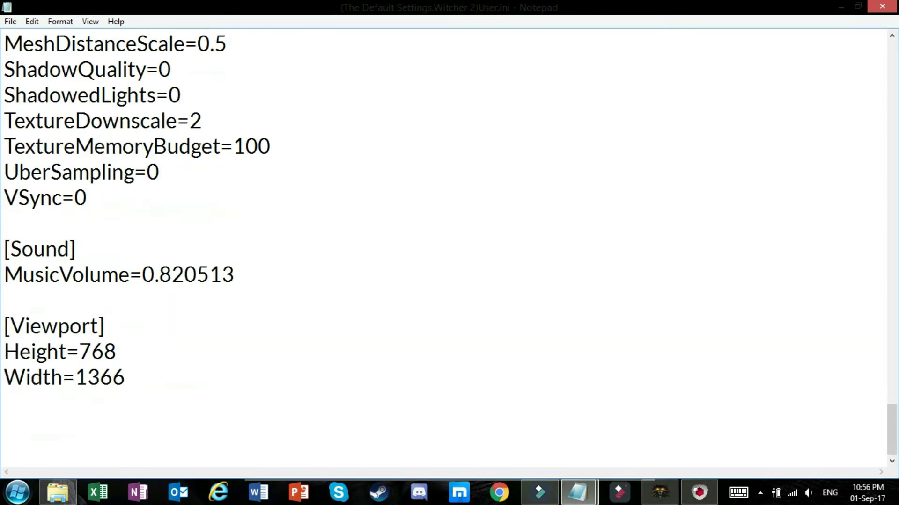
pyautogui.moveTo(126, 378)
pyautogui.mouseDown()
pyautogui.moveTo(60, 351)
pyautogui.moveTo(80, 352)
pyautogui.mouseUp()
pyautogui.click(126, 377)
pyautogui.press('BackSpace')
pyautogui.press('BackSpace')
pyautogui.press('BackSpace')
pyautogui.press('BackSpace')
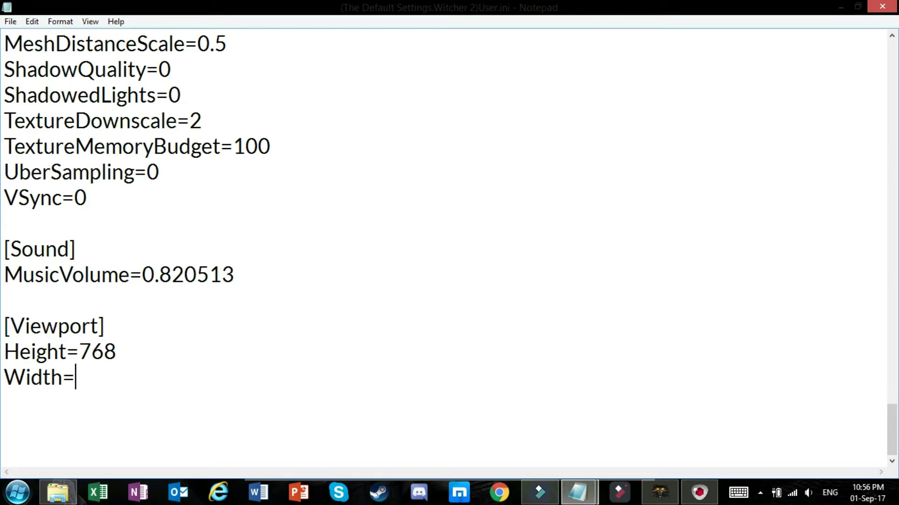
pyautogui.write('1280')
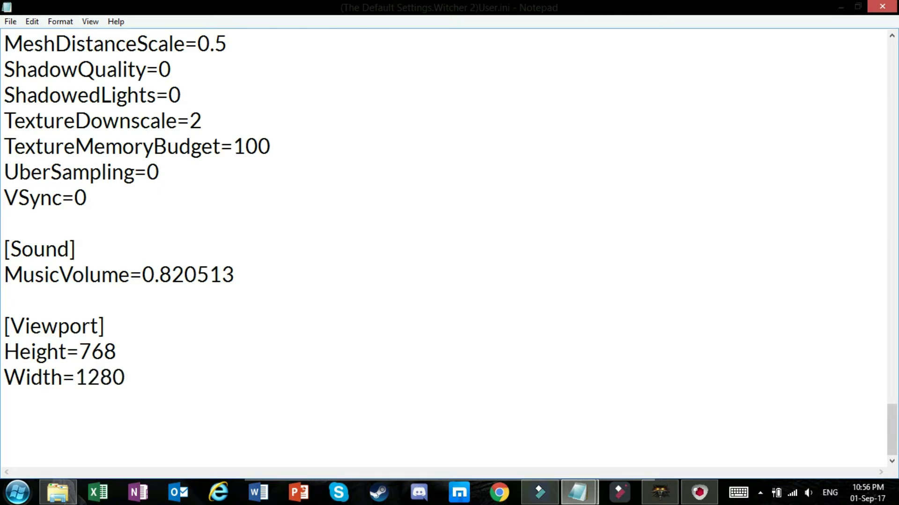
pyautogui.press('Up')
pyautogui.press('BackSpace')
pyautogui.press('BackSpace')
pyautogui.write('2')
pyautogui.write('0')
pyautogui.press('Down')
# Review the edits and close the default-settings User.ini
pyautogui.scroll(7, 445, 248)
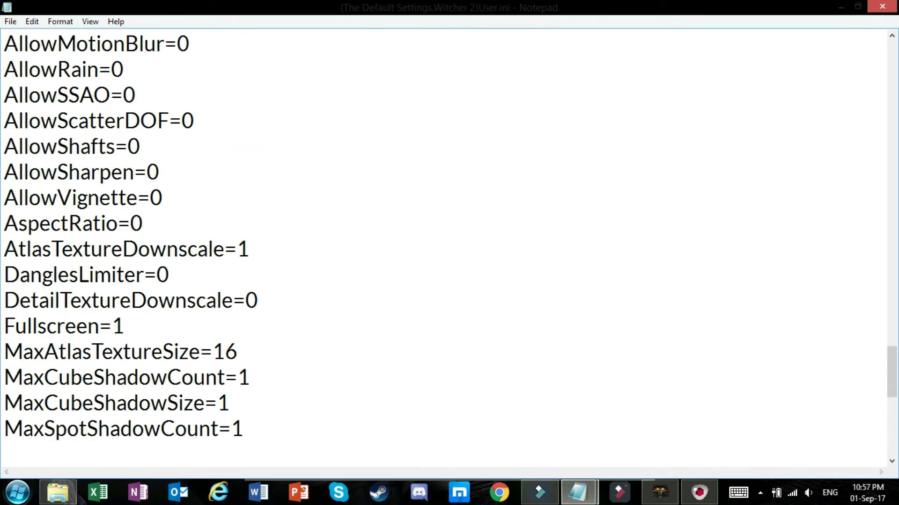
pyautogui.scroll(-4, 445, 248)
pyautogui.scroll(-2, 444, 248)
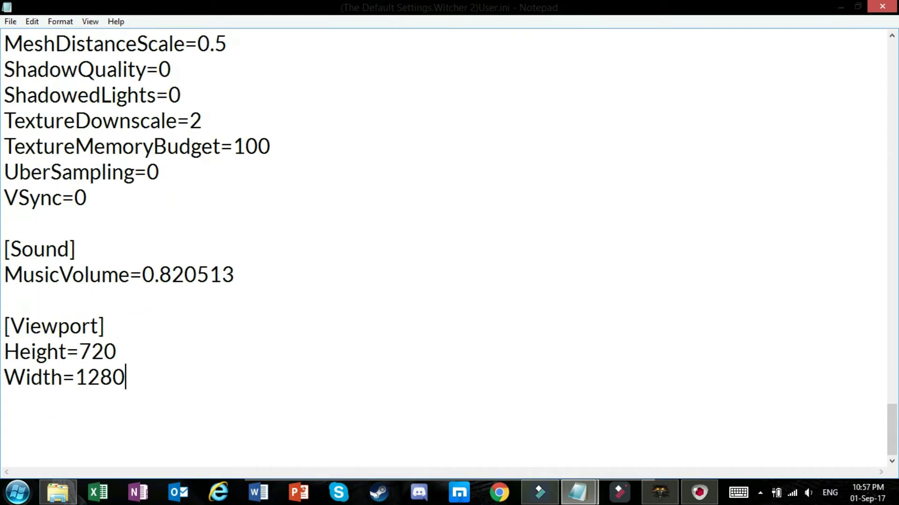
pyautogui.click(882, 6)
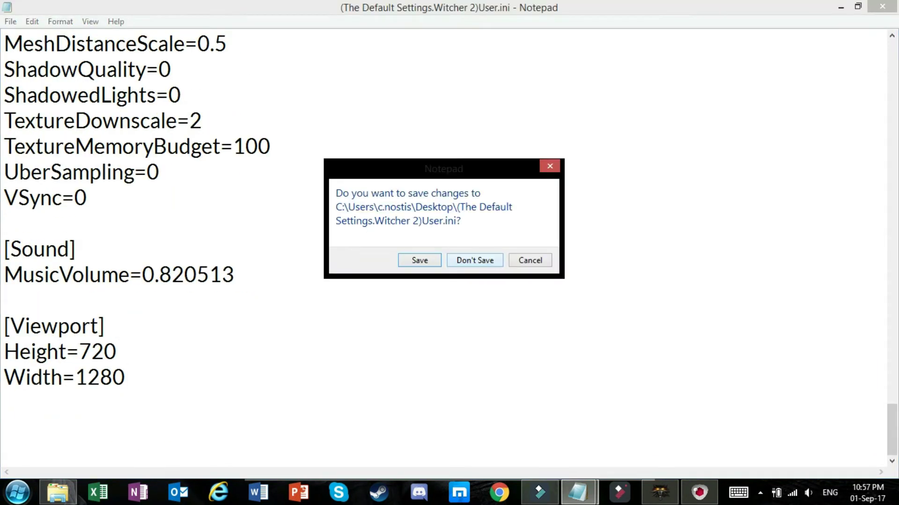
# Discard changes to the default-settings file and scroll to the game User.ini shadow settings
pyautogui.click(474, 260)
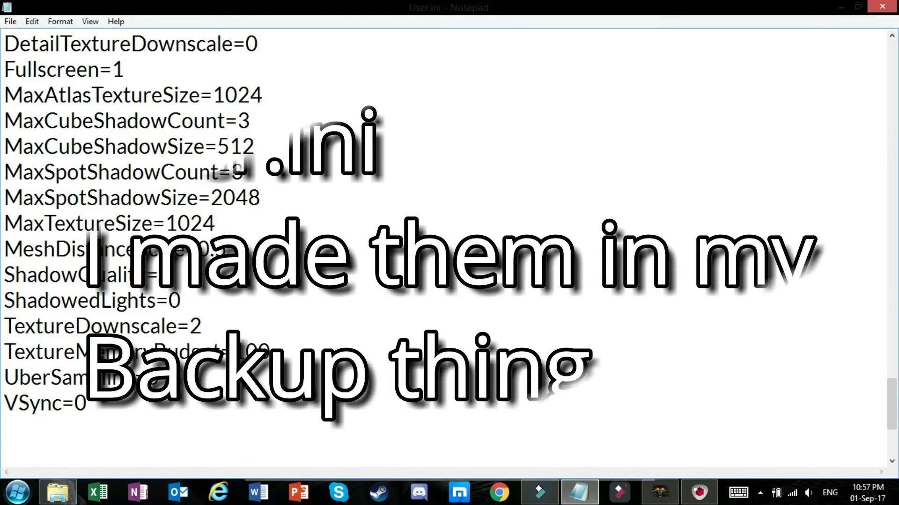
pyautogui.scroll(-3, 445, 248)
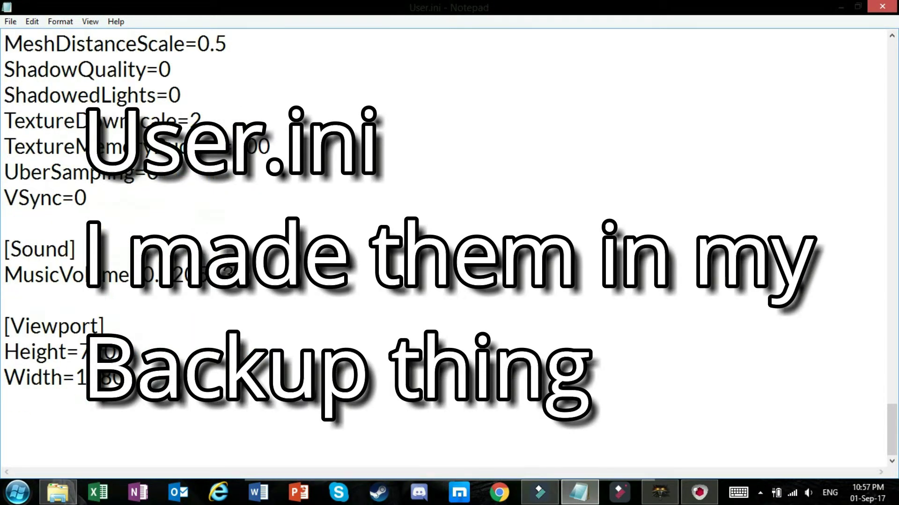
pyautogui.scroll(6, 444, 248)
pyautogui.scroll(-2, 445, 248)
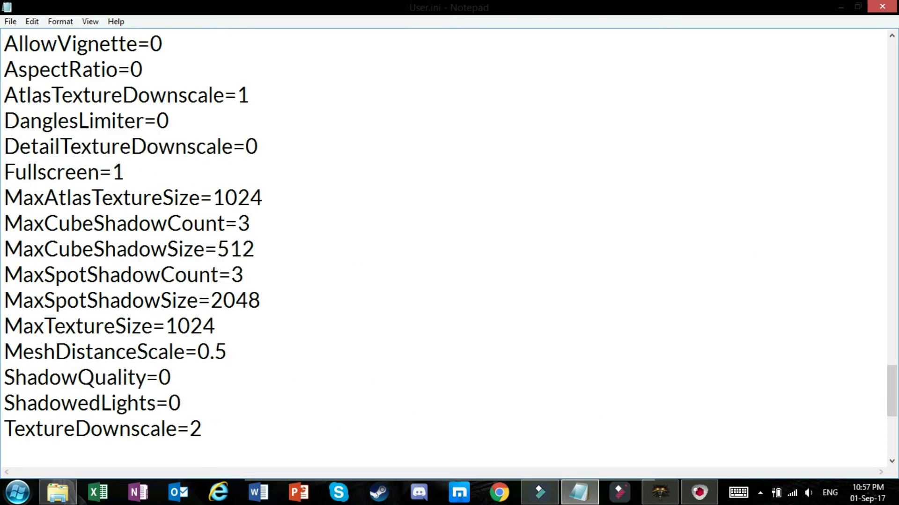
# Set MaxAtlasTextureSize to 16 and MaxCubeShadowCount to 1 in the game's User.ini
pyautogui.press('BackSpace')
pyautogui.press('BackSpace')
pyautogui.press('BackSpace')
pyautogui.write('6')
pyautogui.press('BackSpace')
pyautogui.write('1')
pyautogui.press('Down')
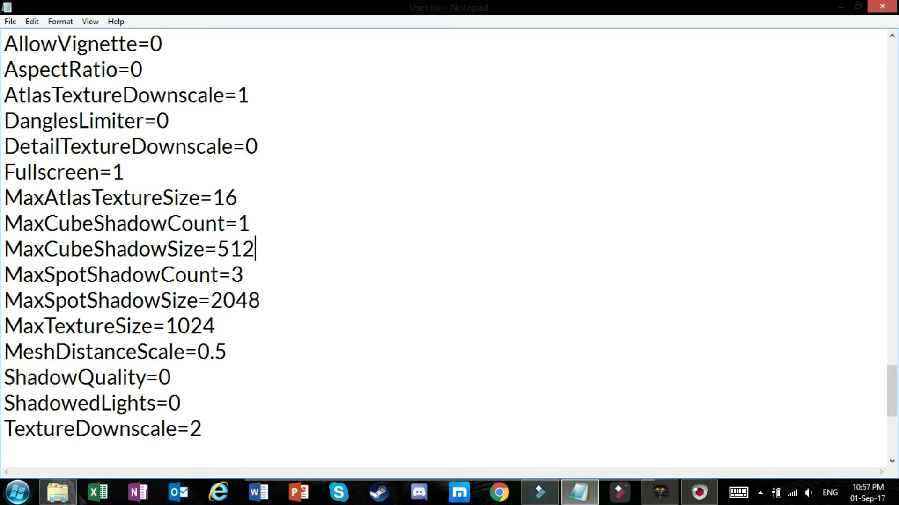
# Set MaxCubeShadowSize to 1, MaxSpotShadowCount to 1 and MaxSpotShadowSize to 16
pyautogui.press('BackSpace')
pyautogui.press('BackSpace')
pyautogui.press('BackSpace')
pyautogui.write('1')
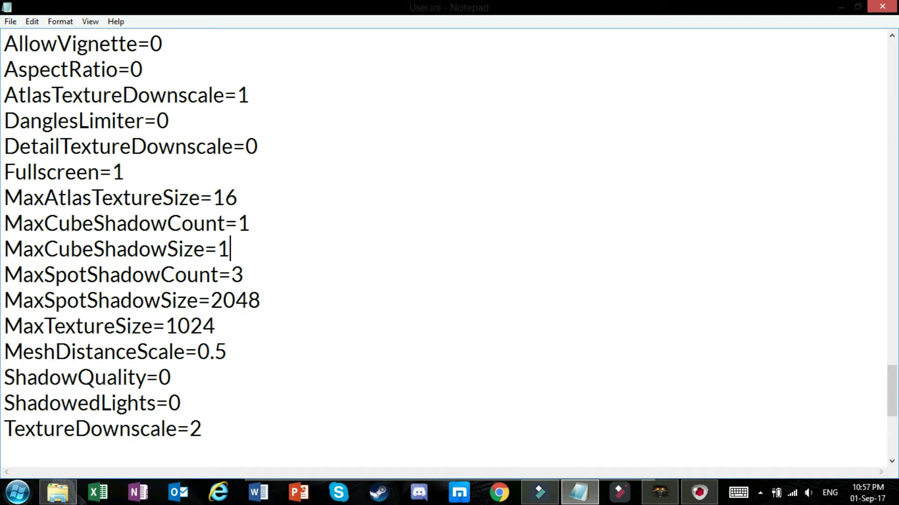
pyautogui.press('Down')
pyautogui.press('BackSpace')
pyautogui.write('1')
pyautogui.press('Down')
pyautogui.press('BackSpace')
pyautogui.press('BackSpace')
pyautogui.press('BackSpace')
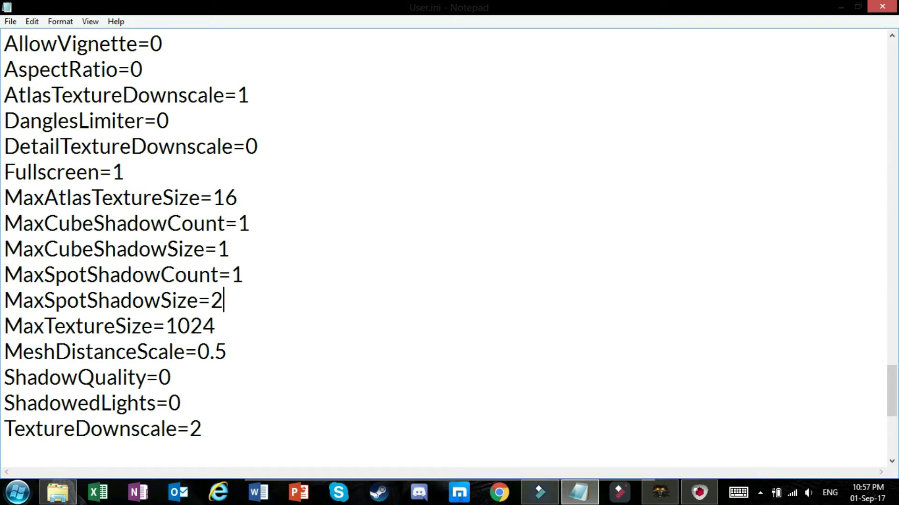
pyautogui.press('BackSpace')
pyautogui.write('16')
# Close the game's User.ini, choosing Save at the prompt
pyautogui.hotkey('alt', 'F4')
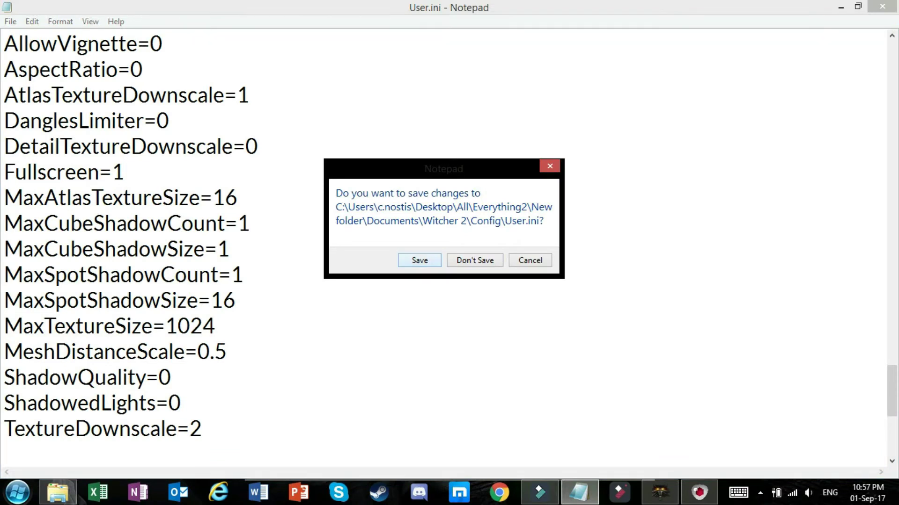
pyautogui.press('Return')
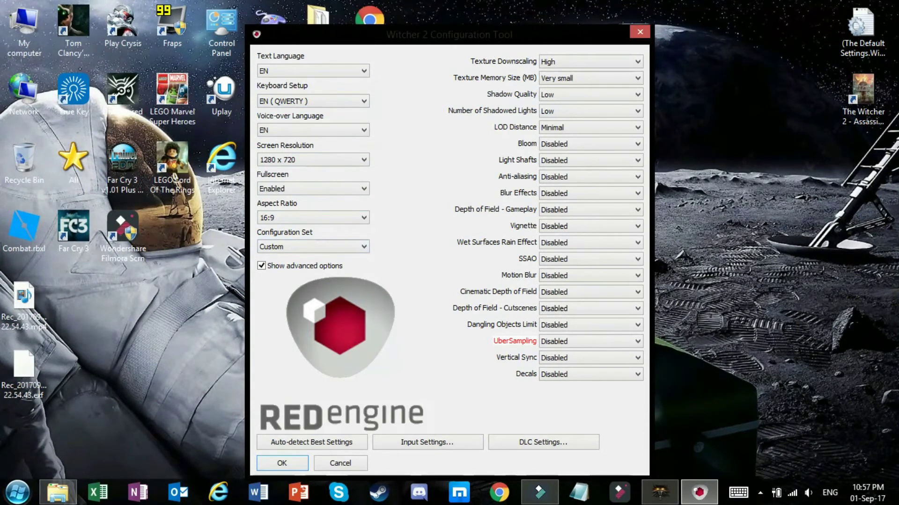
# Confirm and close the Witcher 2 Configuration Tool to launch the game
pyautogui.press('Return')
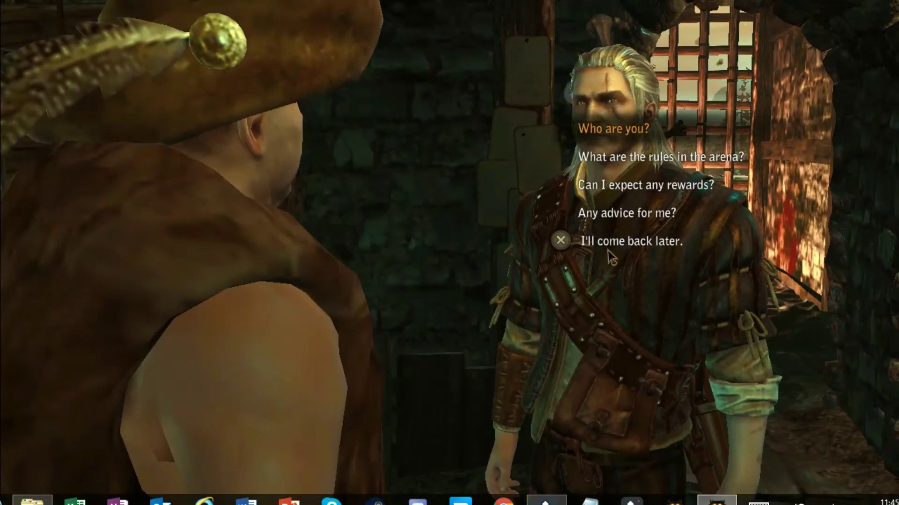
# Ask the arena merchant a question and skip his spoken reply
pyautogui.click(608, 251)
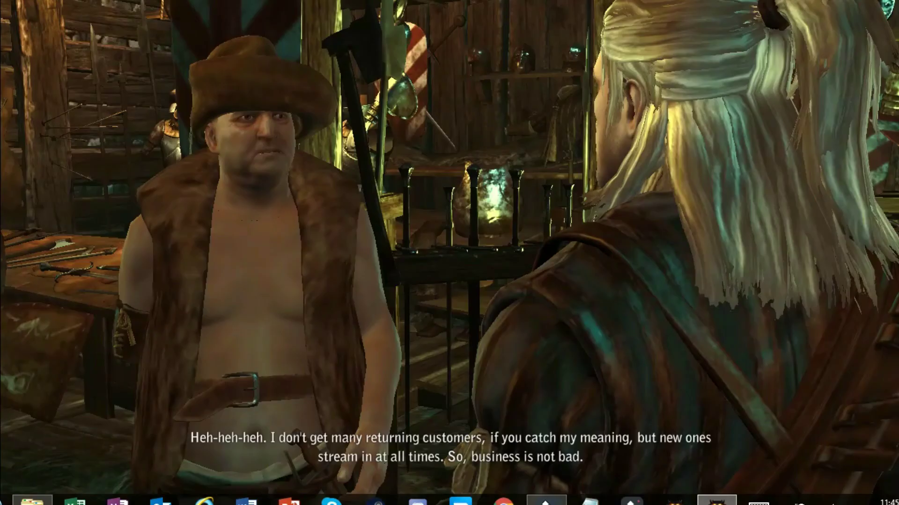
pyautogui.press('space')
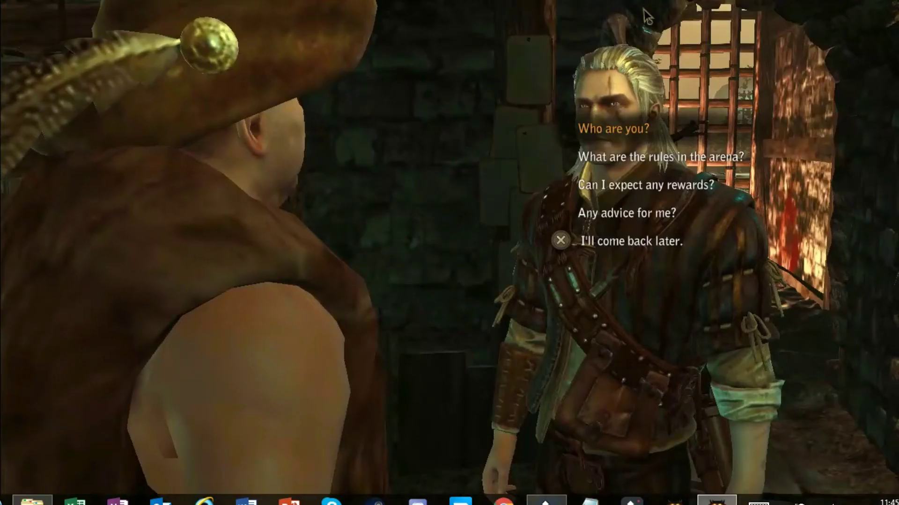